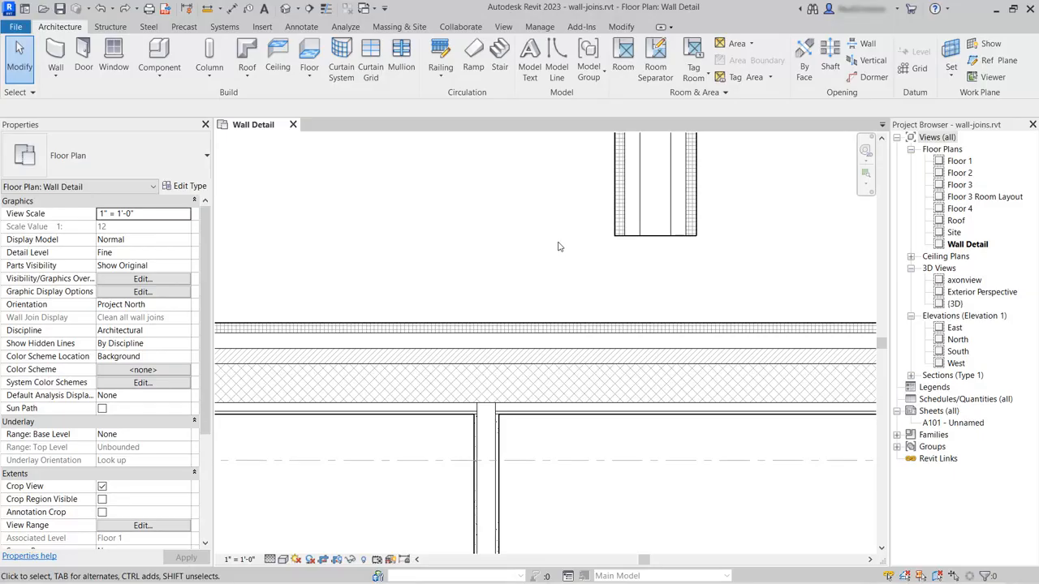
Extend the lower end of the vertical Stone on Mtl Stud wall into the horizontal Stone on CMU wall so they join
{"action": "left_click", "coordinate": [618, 207]}
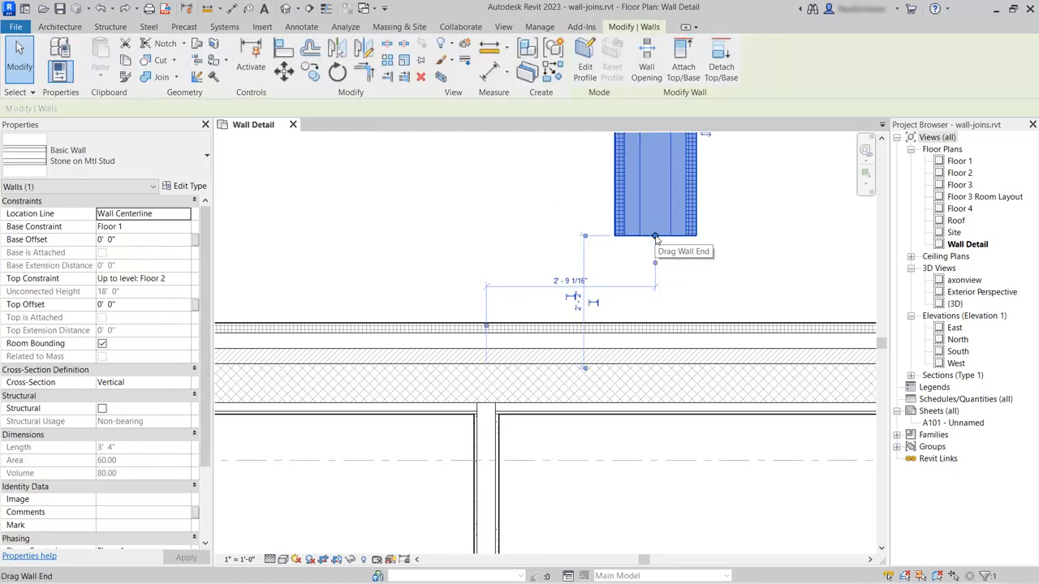
{"action": "left_click_drag", "start_coordinate": [655, 236], "coordinate": [656, 372]}
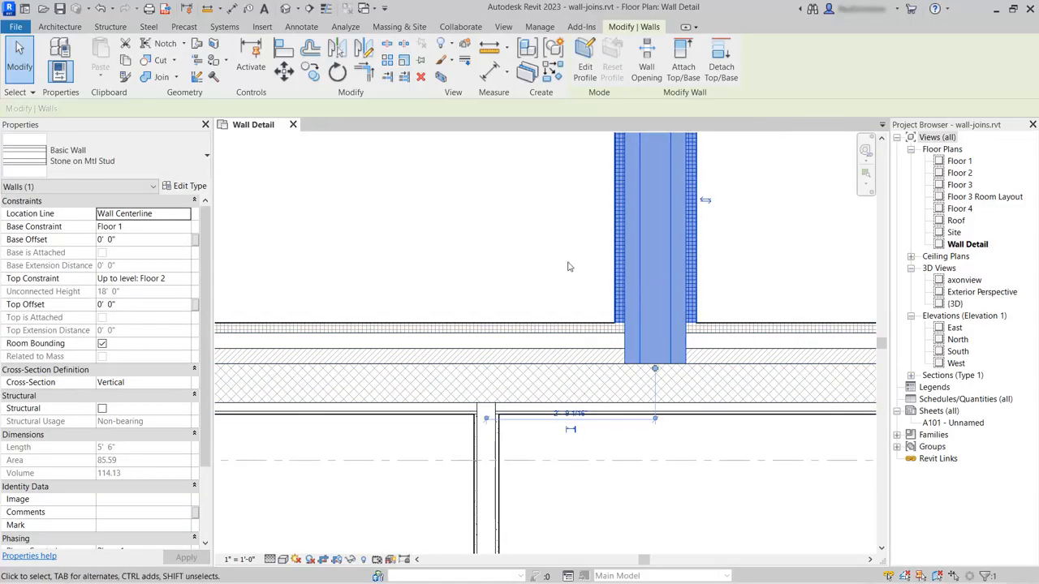
{"action": "left_click", "coordinate": [619, 483]}
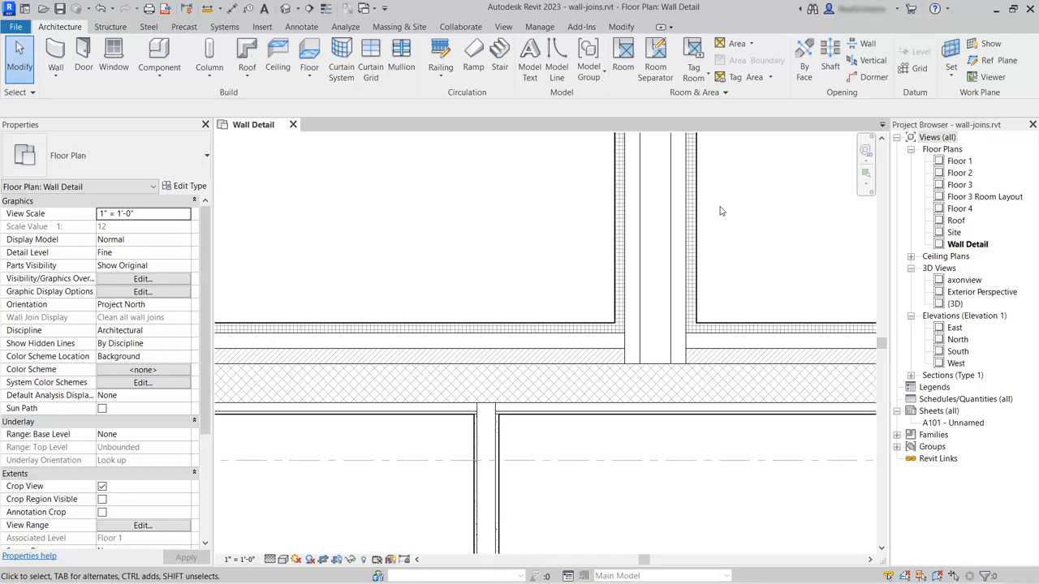
In the Stone on Mtl Stud wall type's structure, move both 3" air layers outside the core boundaries
{"action": "left_click", "coordinate": [691, 210]}
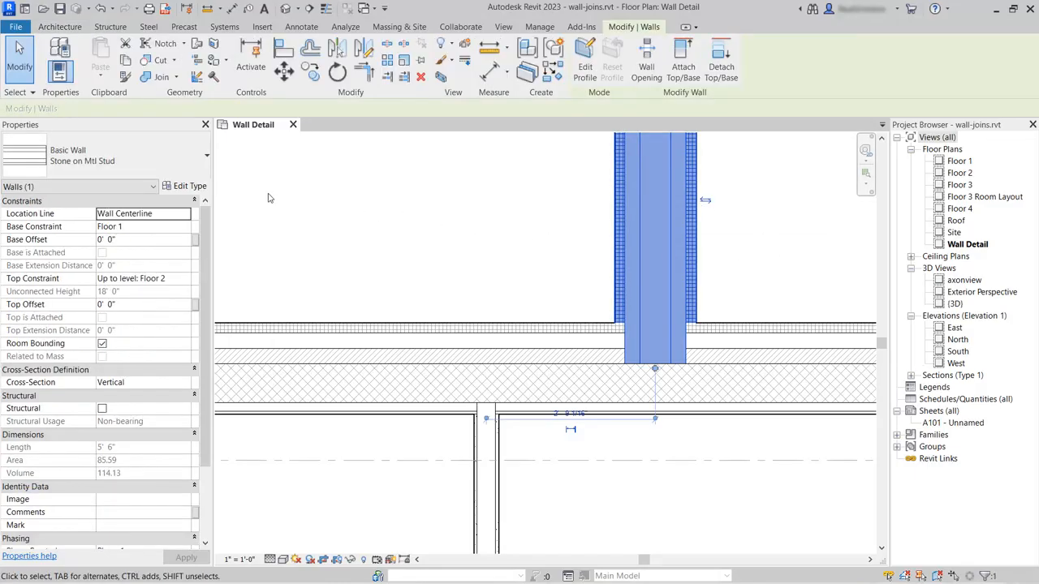
{"action": "left_click", "coordinate": [203, 187]}
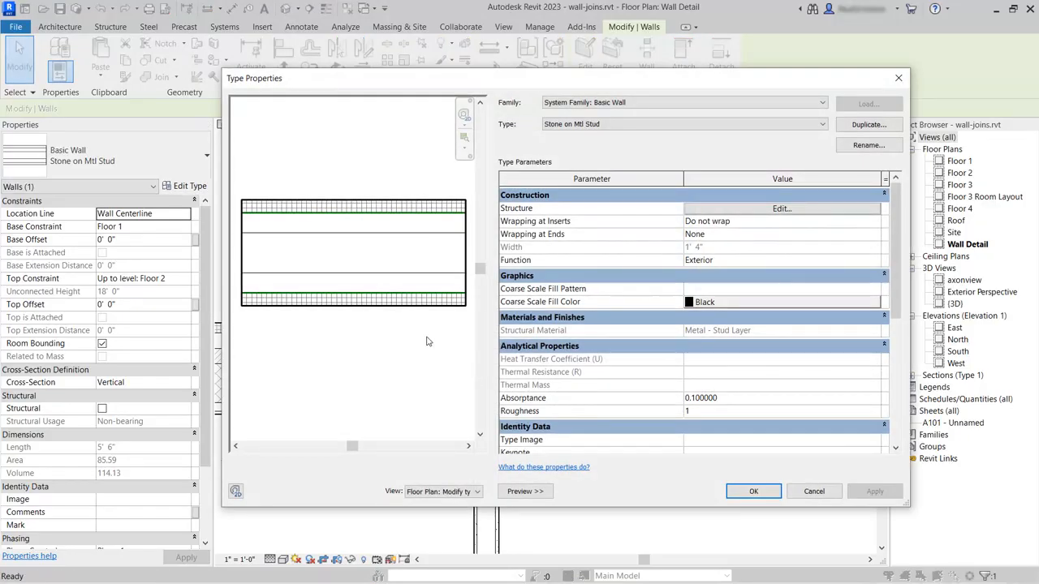
{"action": "left_click", "coordinate": [791, 210]}
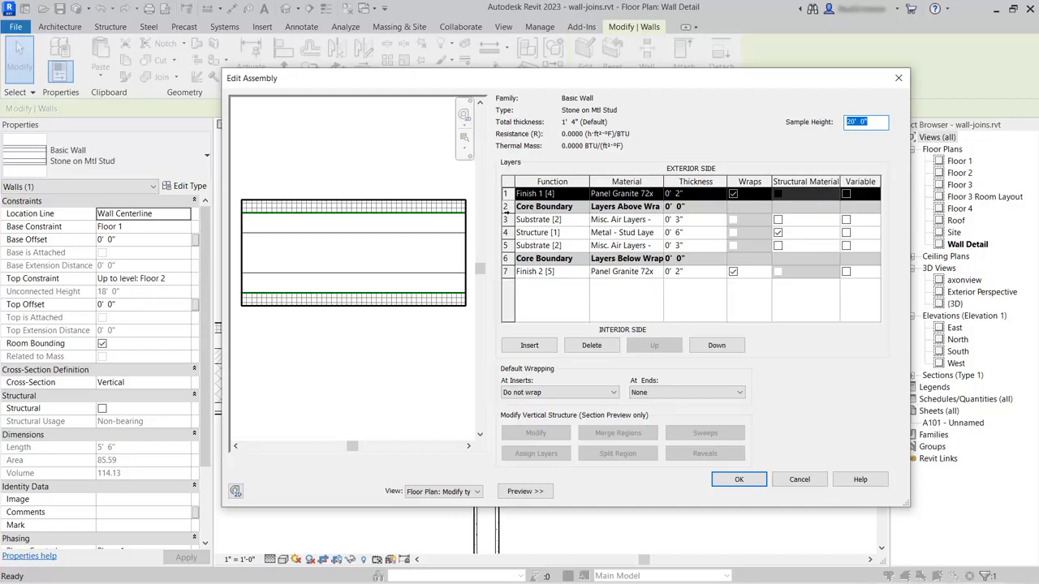
{"action": "left_click", "coordinate": [507, 219]}
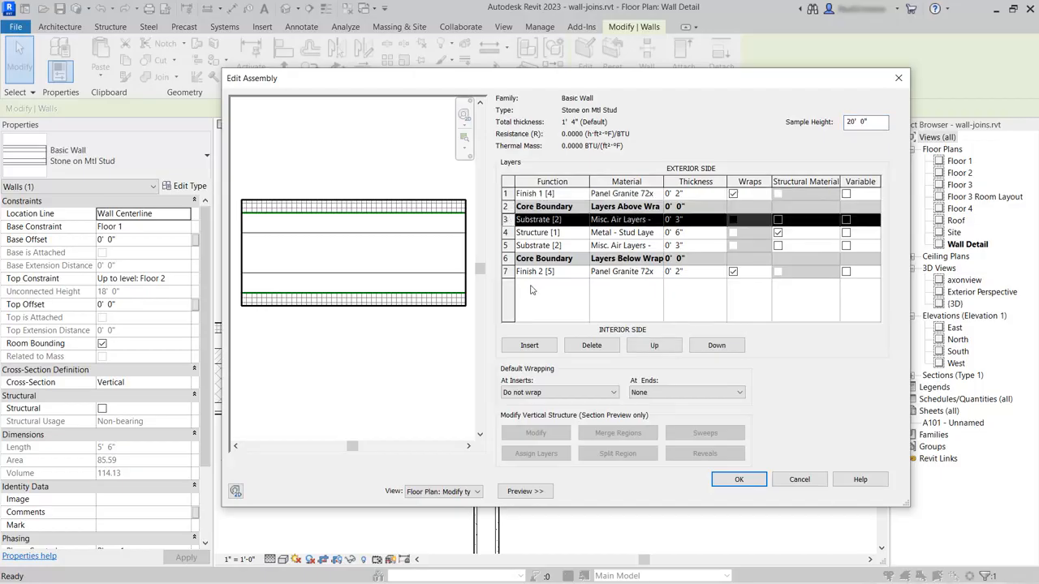
{"action": "left_click", "coordinate": [655, 346]}
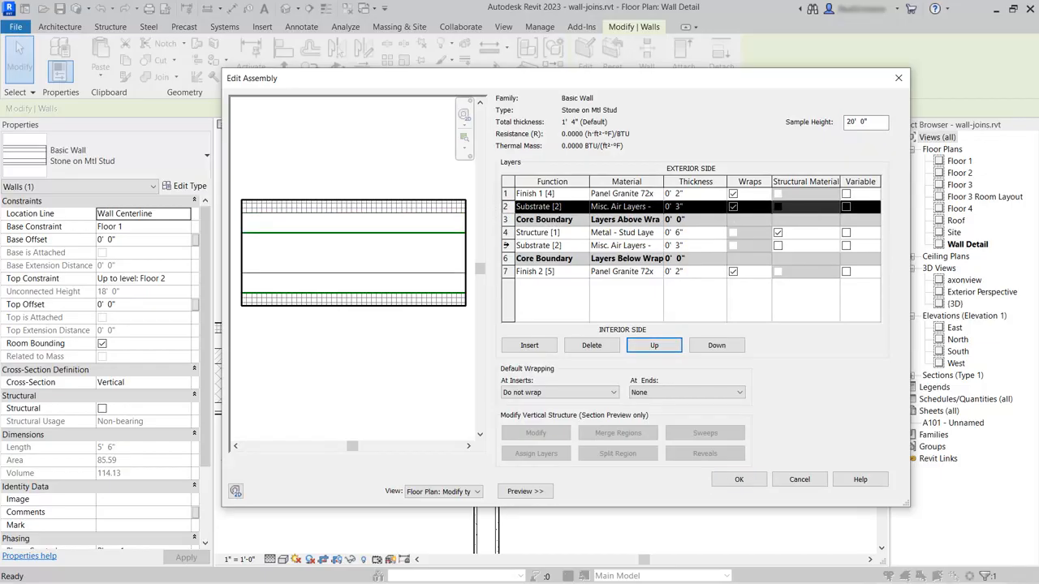
{"action": "left_click", "coordinate": [506, 245]}
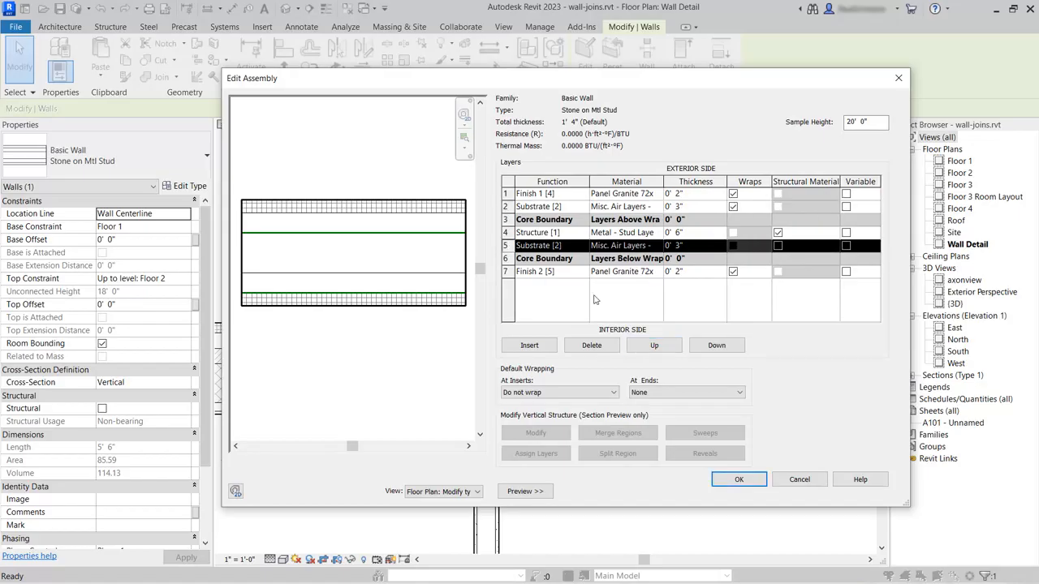
{"action": "left_click", "coordinate": [715, 346]}
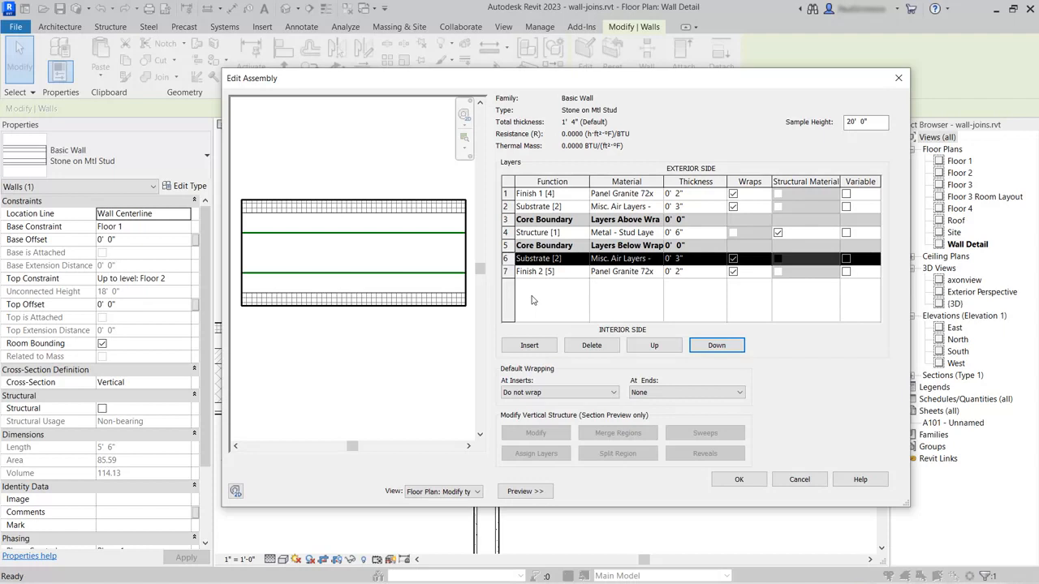
Set the function of both air layers in the stud wall assembly to Thermal/Air Layer [3]
{"action": "left_click", "coordinate": [586, 206]}
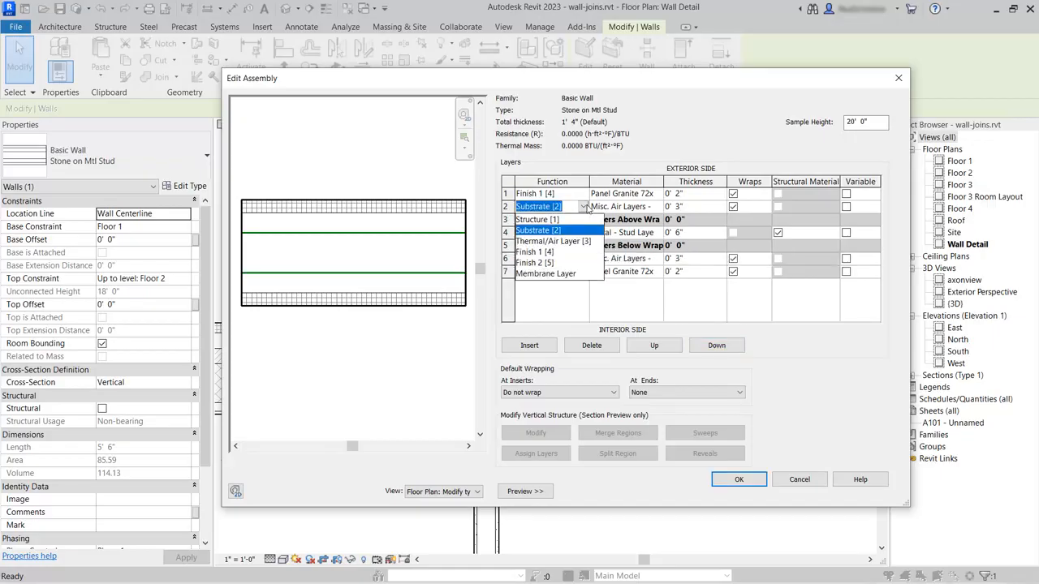
{"action": "left_click", "coordinate": [561, 242]}
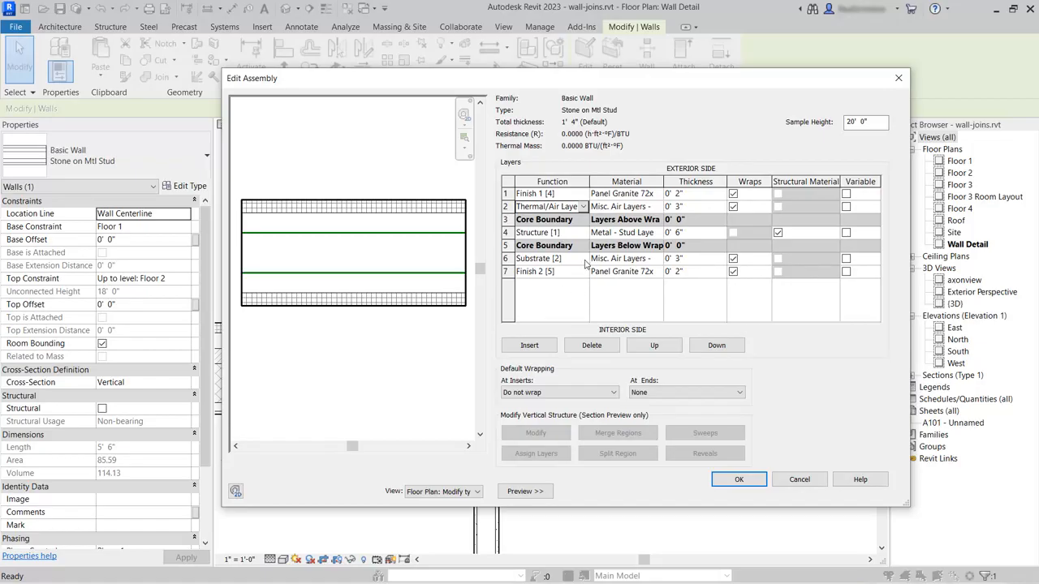
{"action": "left_click", "coordinate": [584, 260]}
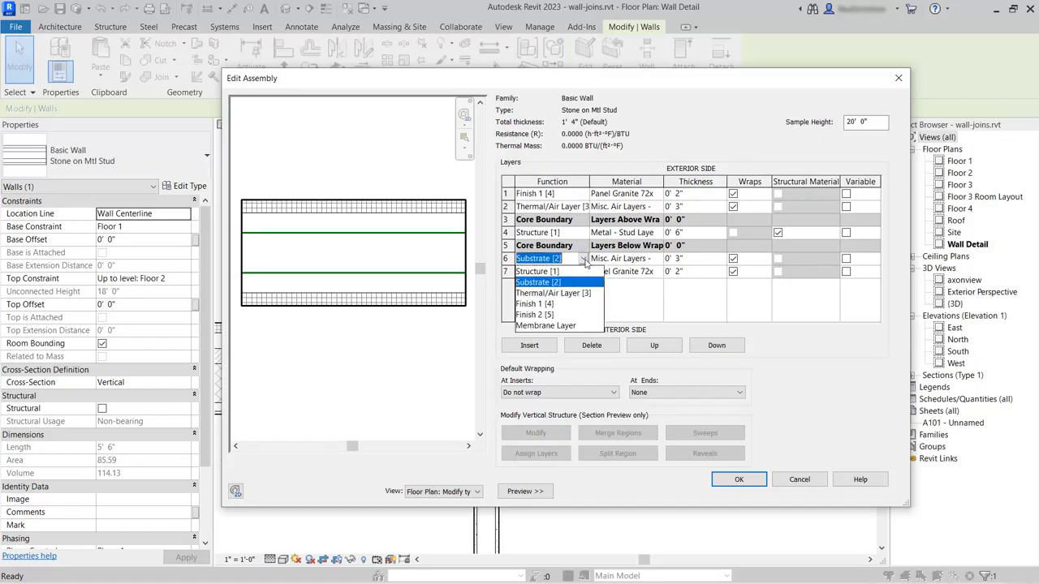
{"action": "left_click", "coordinate": [560, 293]}
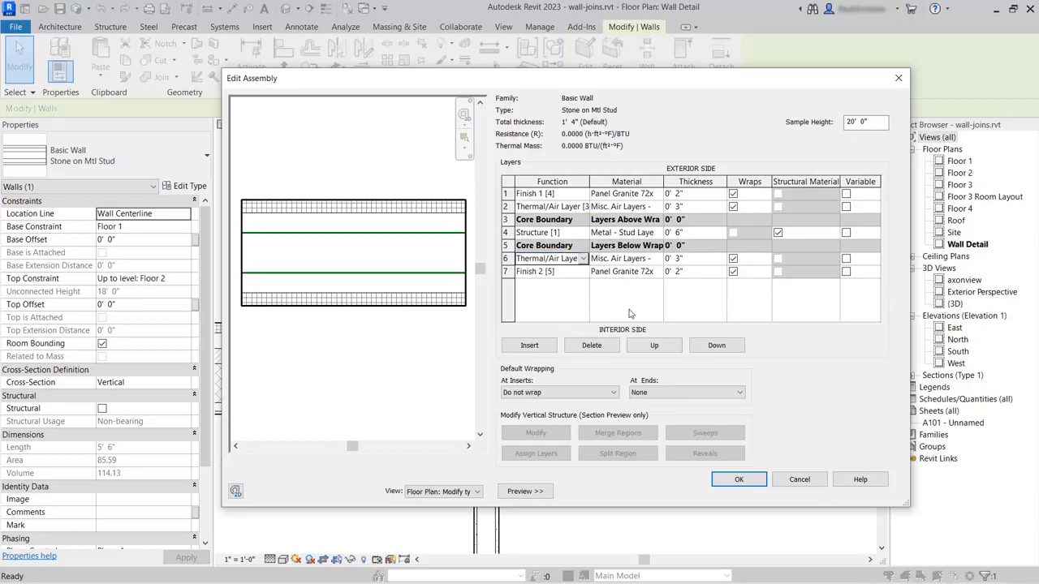
Set the metal stud layer's function to Substrate [2] and apply the changes to the Stone on Mtl Stud type
{"action": "left_click", "coordinate": [586, 233]}
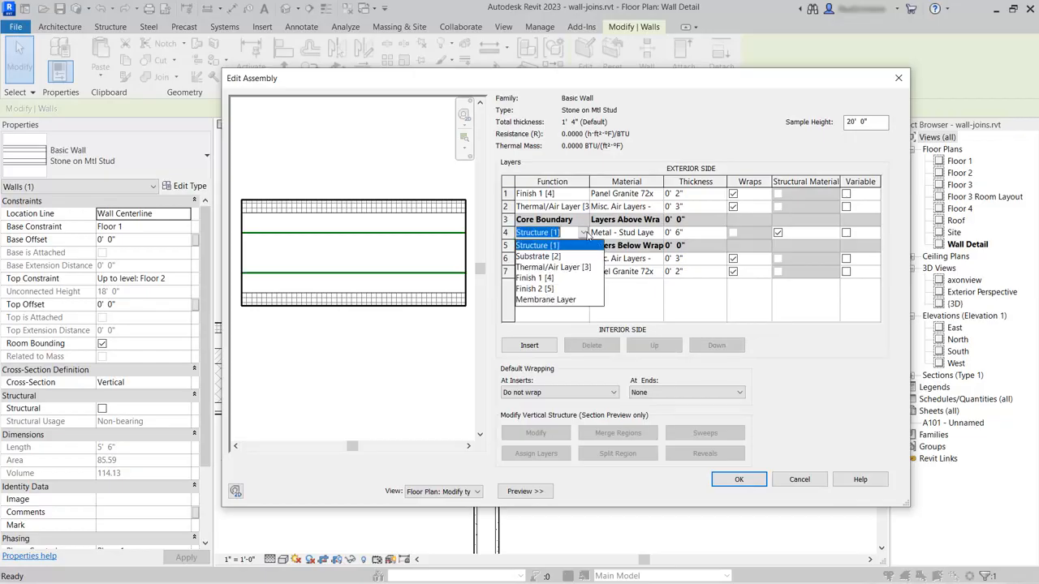
{"action": "left_click", "coordinate": [532, 257]}
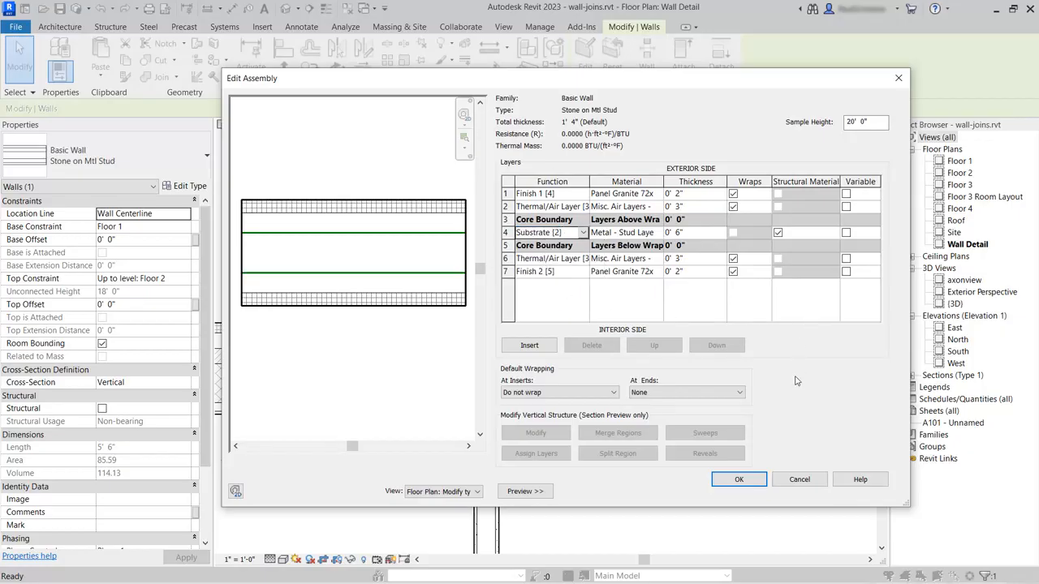
{"action": "left_click", "coordinate": [739, 481]}
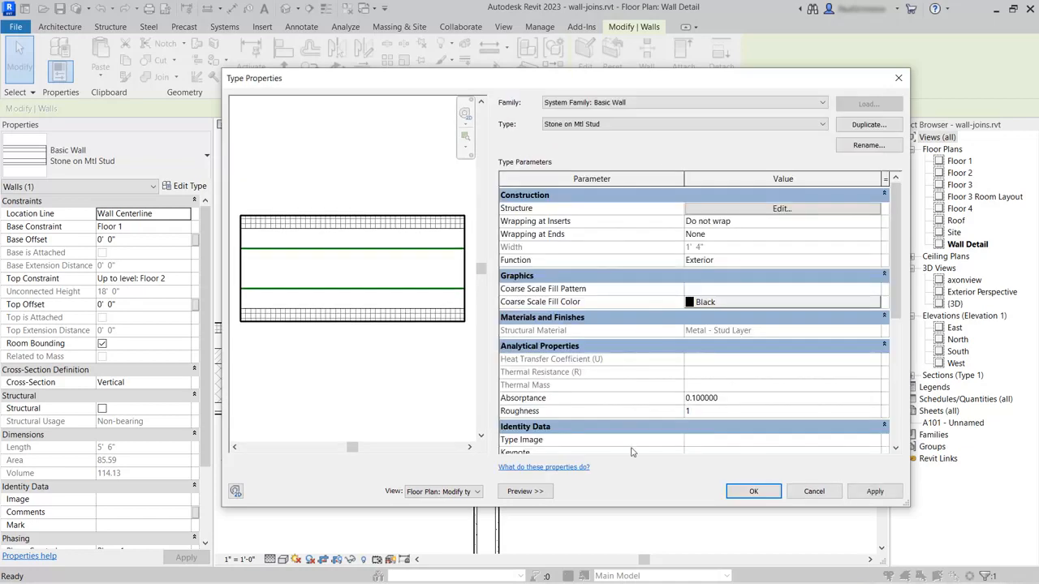
{"action": "left_click", "coordinate": [741, 494]}
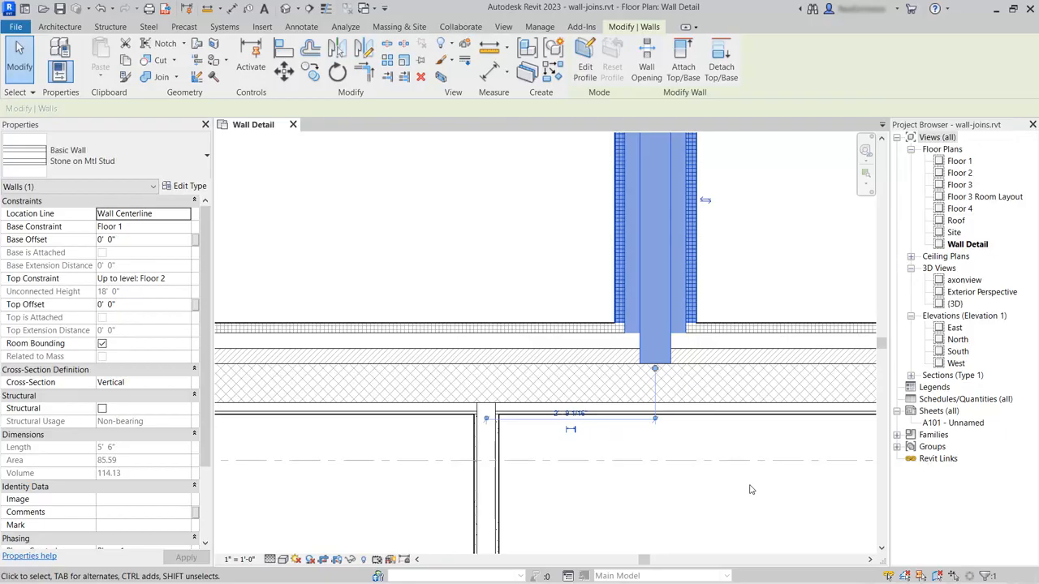
{"action": "left_click", "coordinate": [751, 490]}
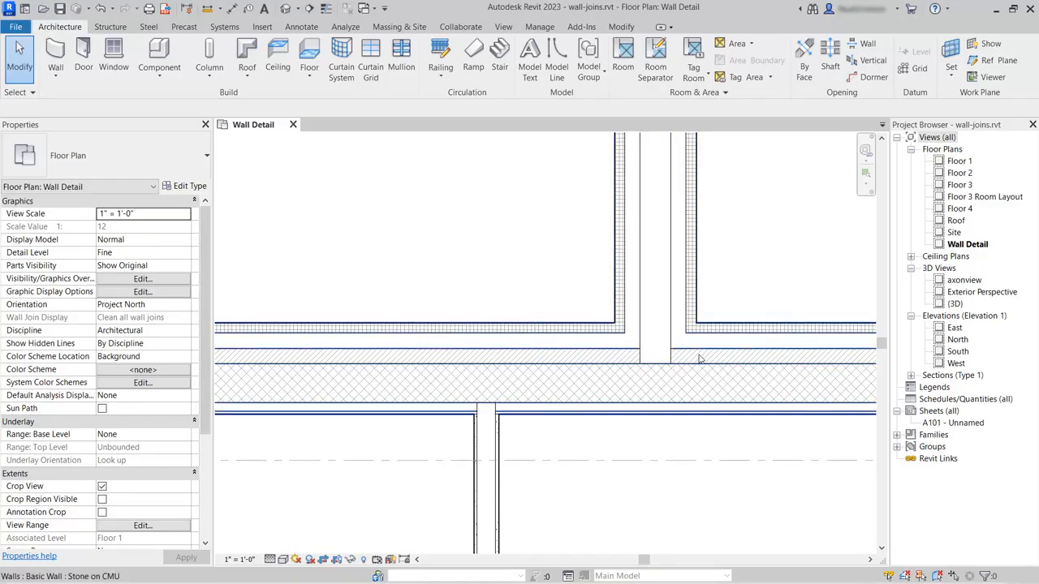
In the Stone on CMU wall type's structure, move the exterior core boundary above the insulation layer so the insulation lies inside the core
{"action": "left_click", "coordinate": [437, 355]}
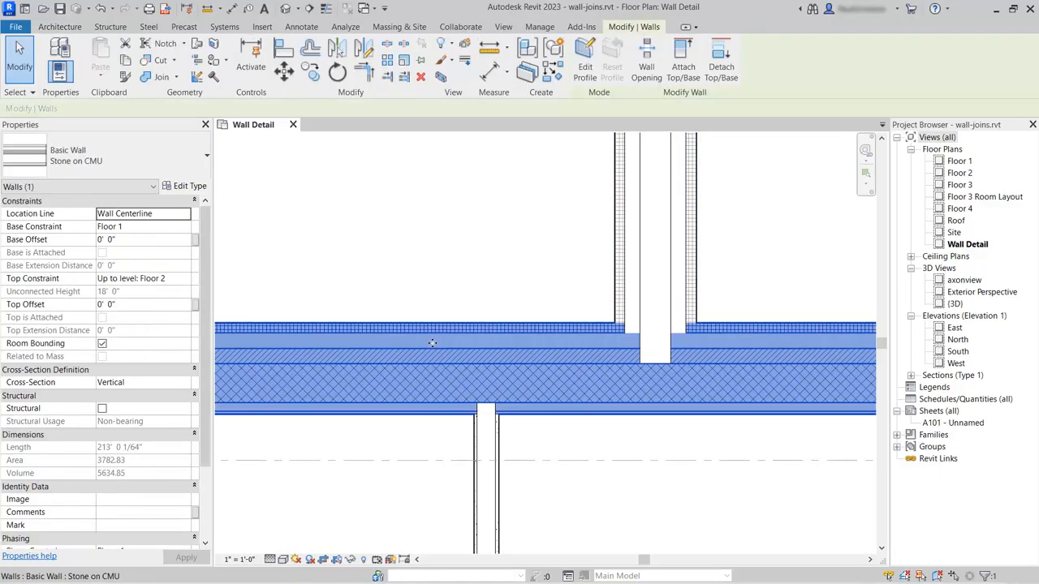
{"action": "left_click", "coordinate": [199, 187]}
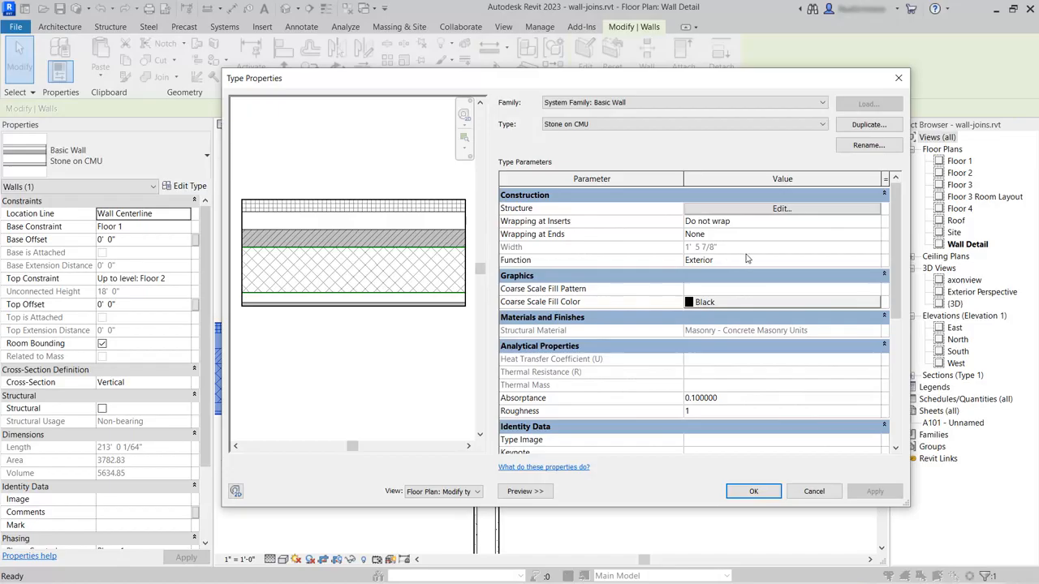
{"action": "left_click", "coordinate": [781, 209]}
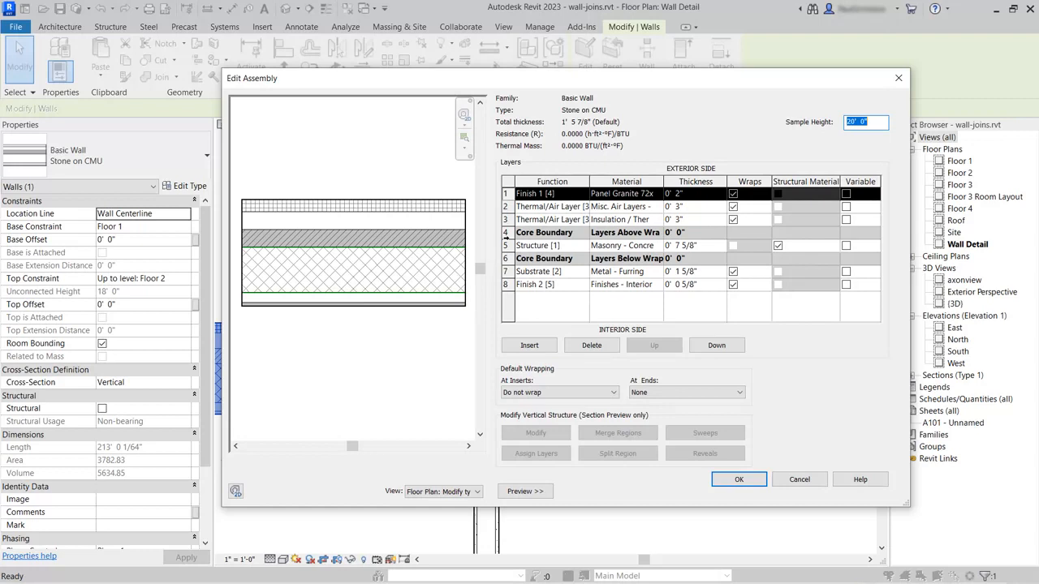
{"action": "left_click", "coordinate": [505, 232]}
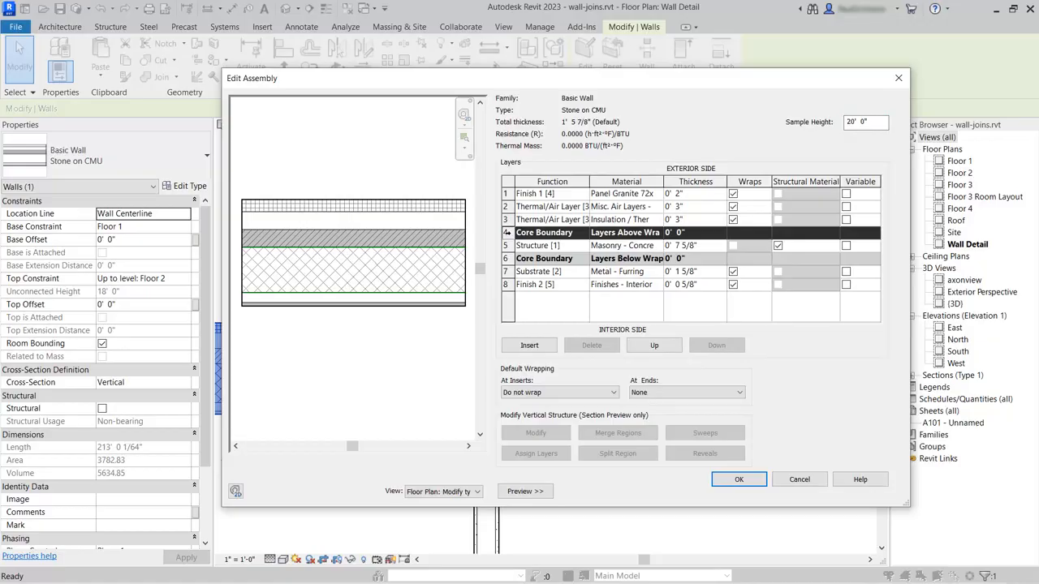
{"action": "left_click", "coordinate": [655, 346]}
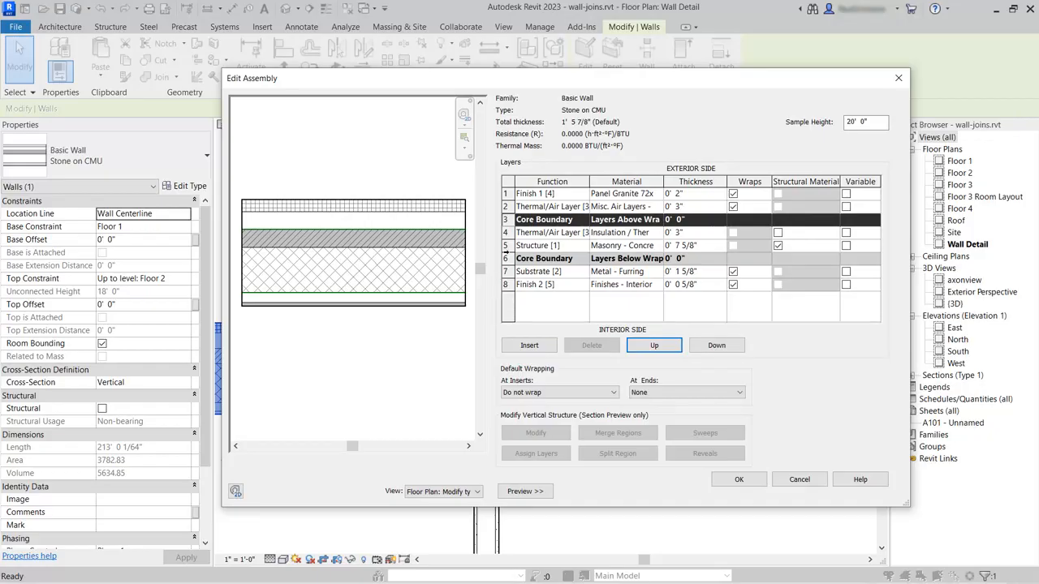
Set the insulation layer's function to Substrate [2] and apply the changes to the Stone on CMU type
{"action": "left_click", "coordinate": [575, 235]}
{"action": "left_click", "coordinate": [582, 233]}
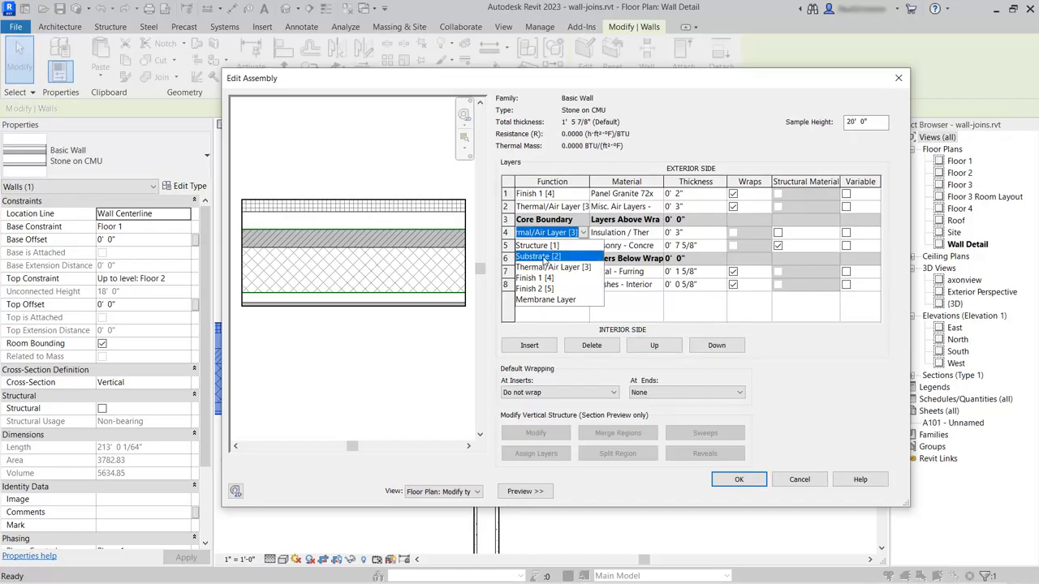
{"action": "left_click", "coordinate": [538, 256]}
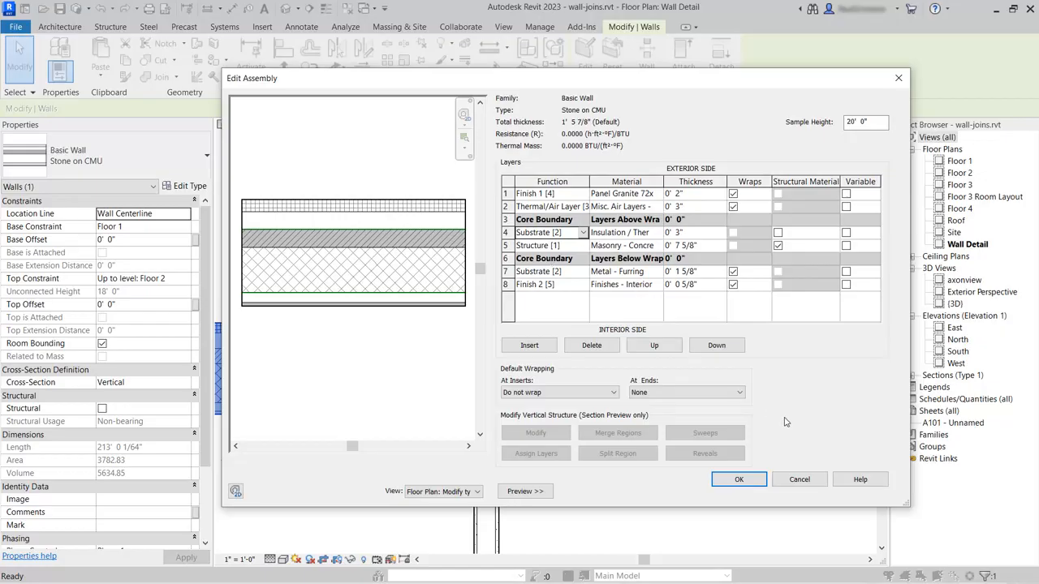
{"action": "left_click", "coordinate": [739, 480]}
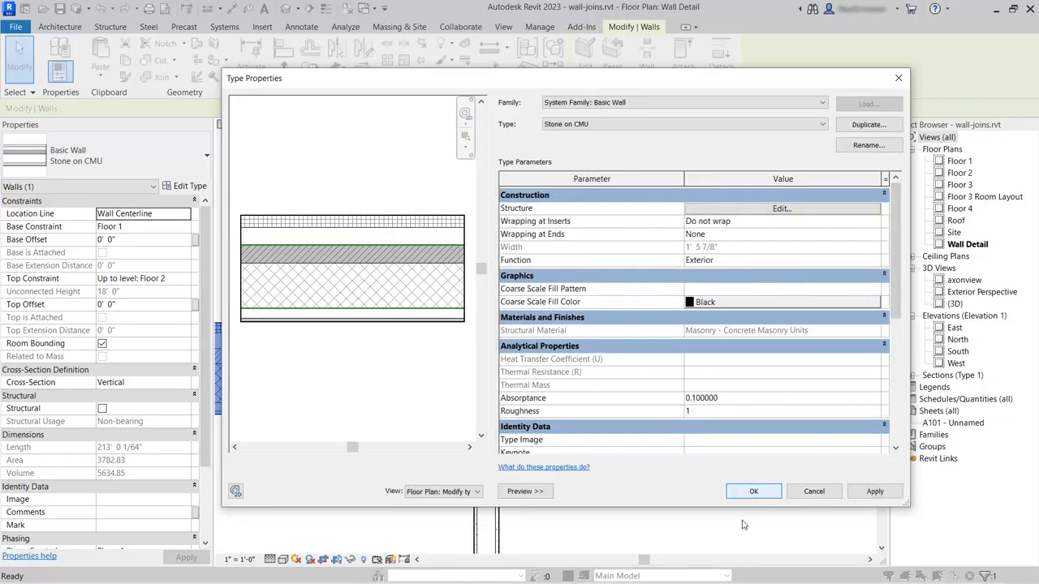
{"action": "left_click", "coordinate": [753, 492]}
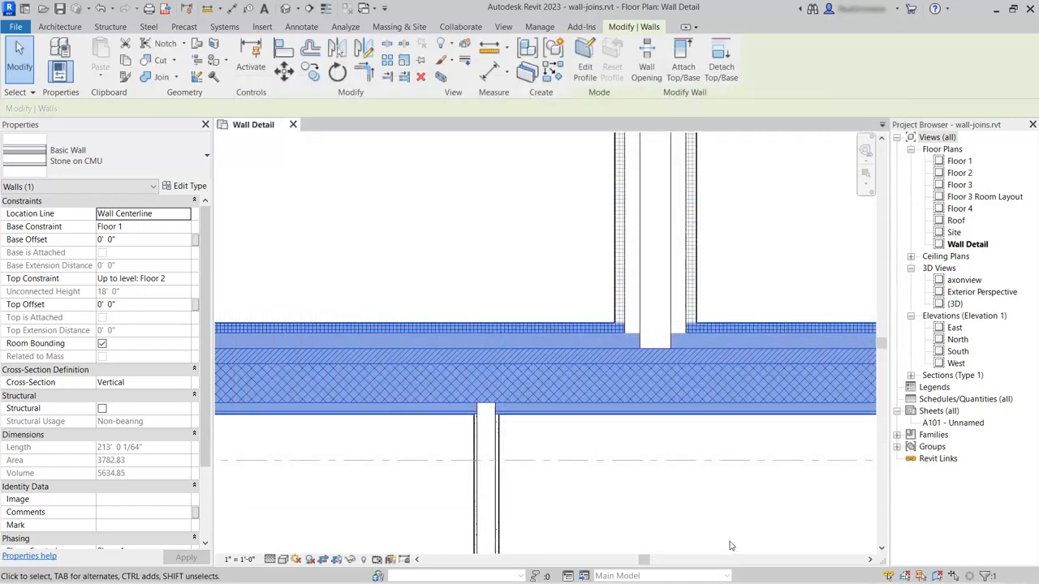
{"action": "left_click", "coordinate": [715, 526]}
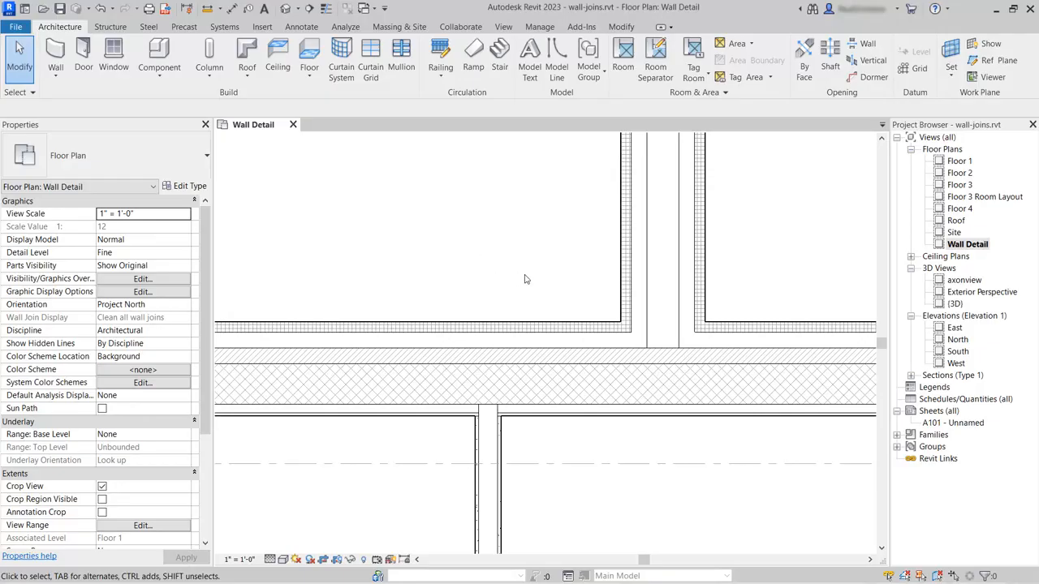
Copy the vertical Stone on Mtl Stud wall horizontally about 4'-9" to the left of the original
{"action": "left_click", "coordinate": [625, 228]}
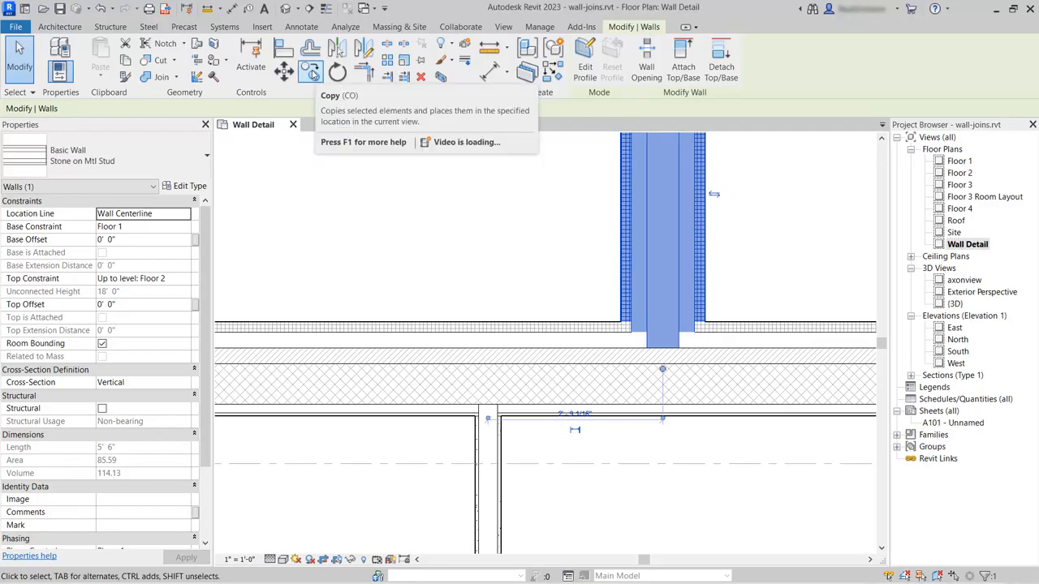
{"action": "left_click", "coordinate": [313, 74]}
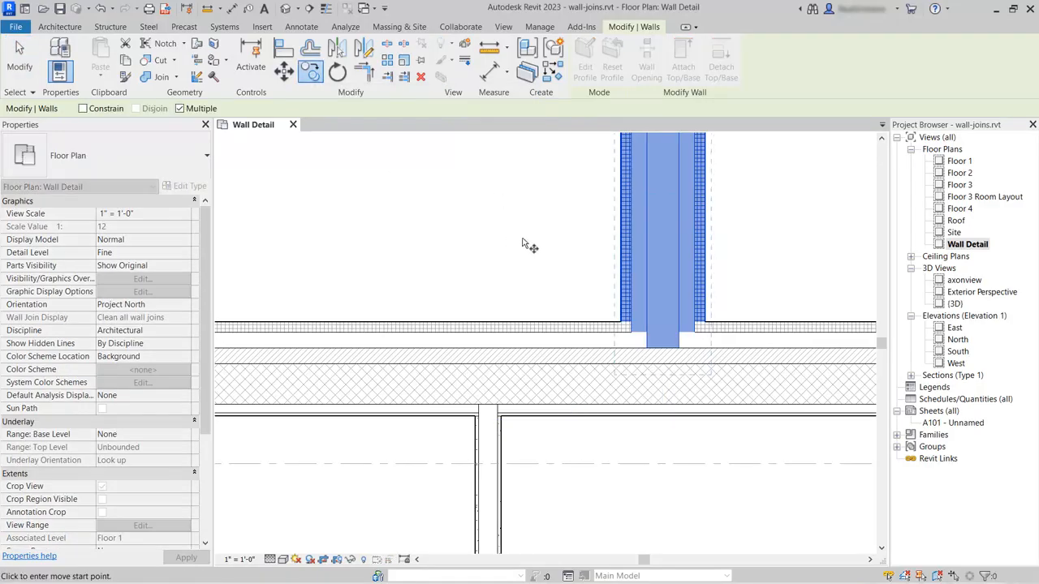
{"action": "left_click", "coordinate": [595, 229]}
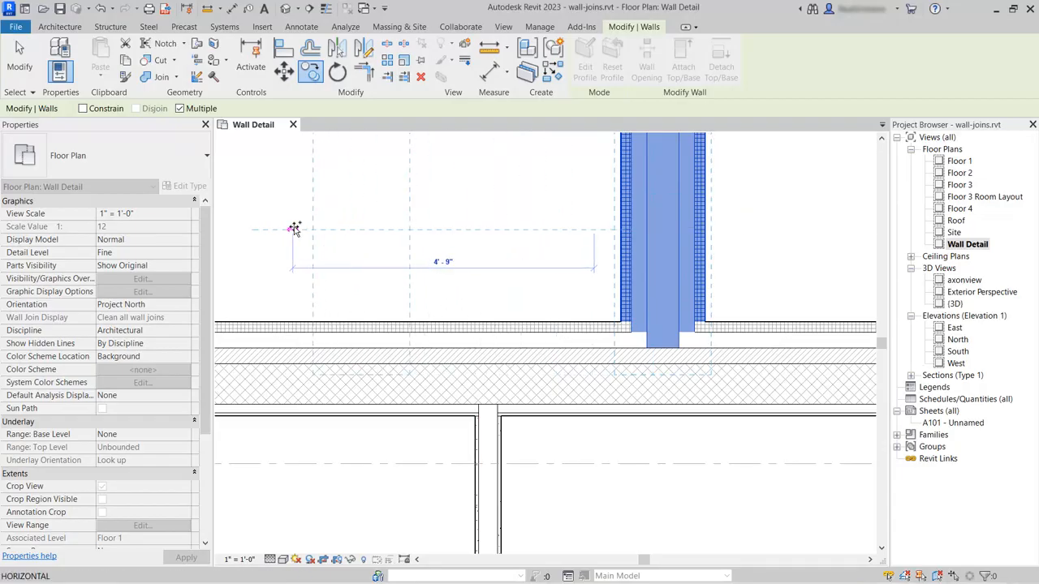
{"action": "left_click", "coordinate": [294, 230]}
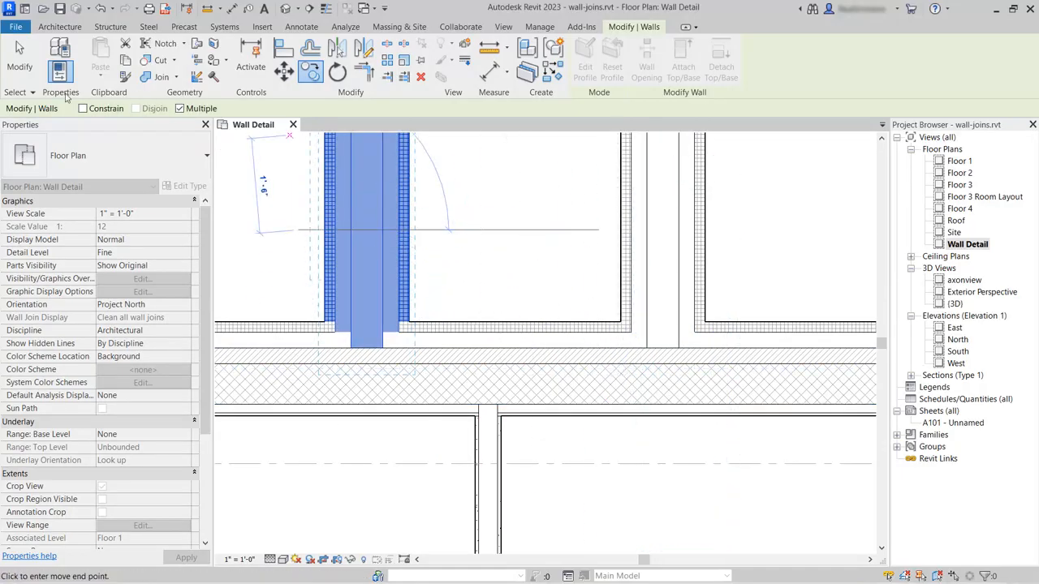
{"action": "left_click", "coordinate": [19, 63]}
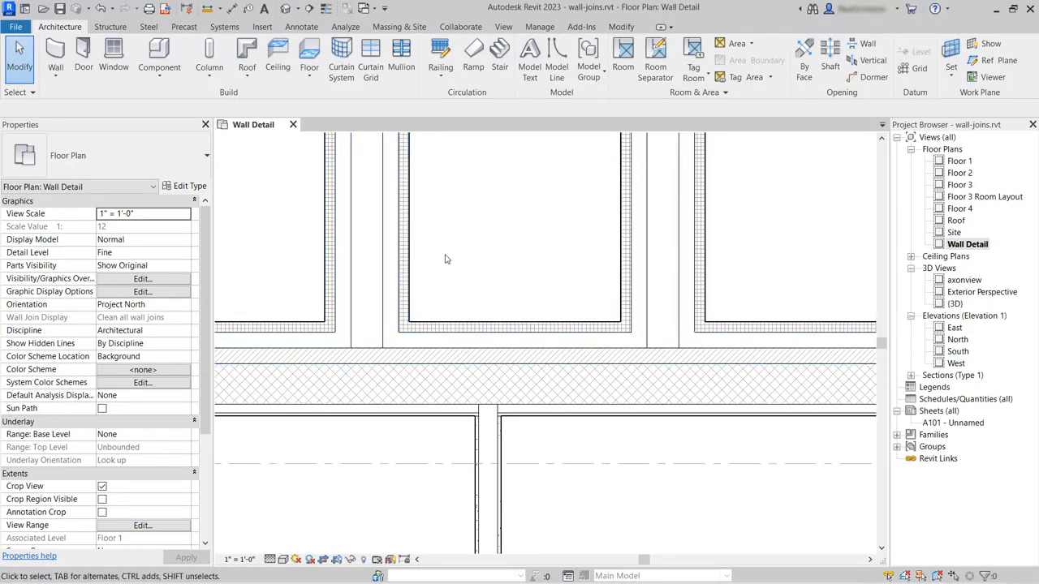
Disallow the join at the lower end of the copied Stone on Mtl Stud wall, where it meets the stone-on-CMU wall
{"action": "left_click", "coordinate": [403, 248]}
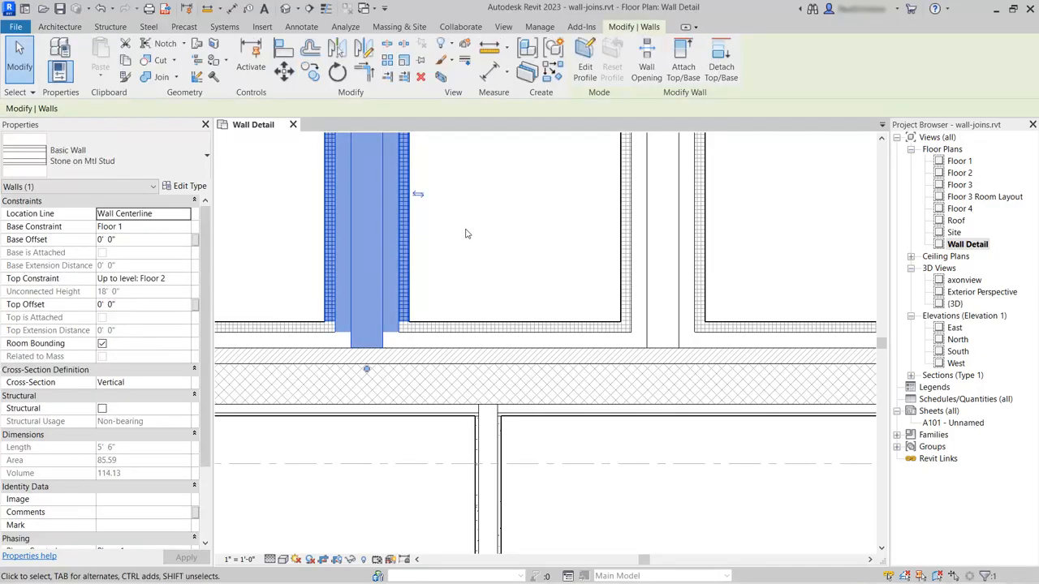
{"action": "right_click", "coordinate": [366, 370]}
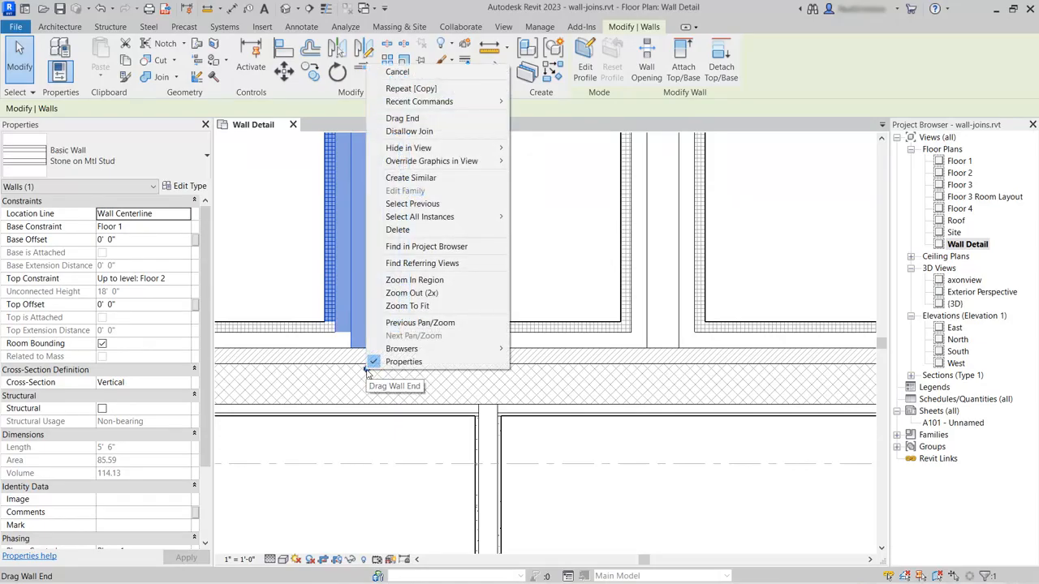
{"action": "left_click", "coordinate": [443, 131]}
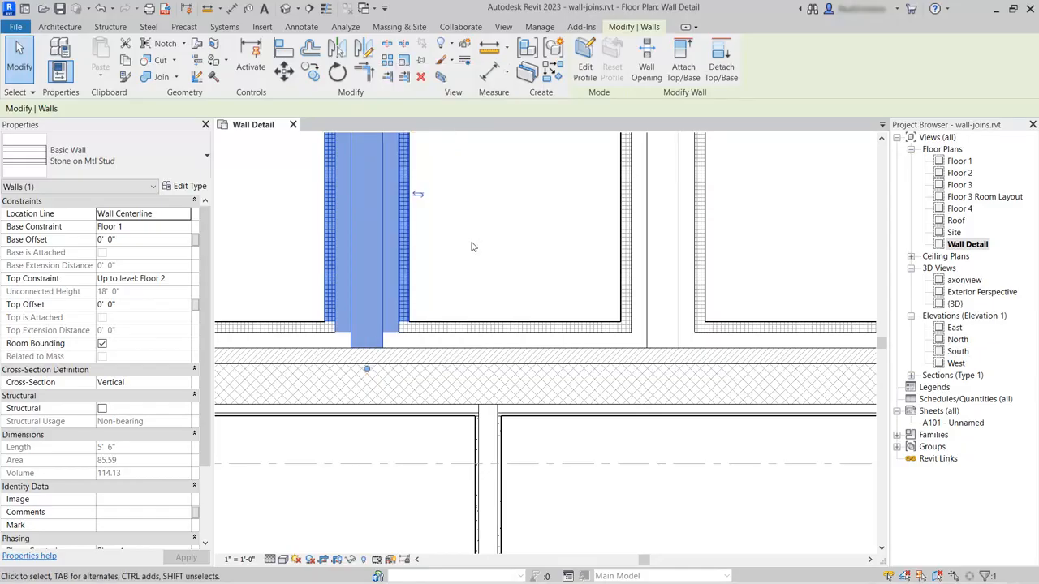
{"action": "left_click", "coordinate": [472, 246]}
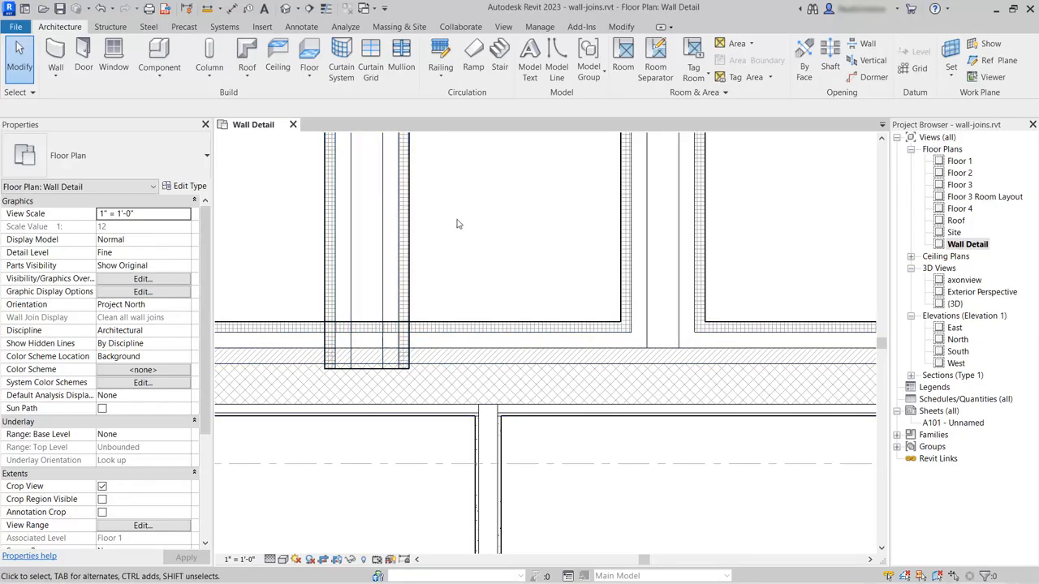
Trim the lower end of the unjoined Stone on Mtl Stud wall to the outer stone face of the horizontal CMU wall
{"action": "left_click", "coordinate": [401, 236]}
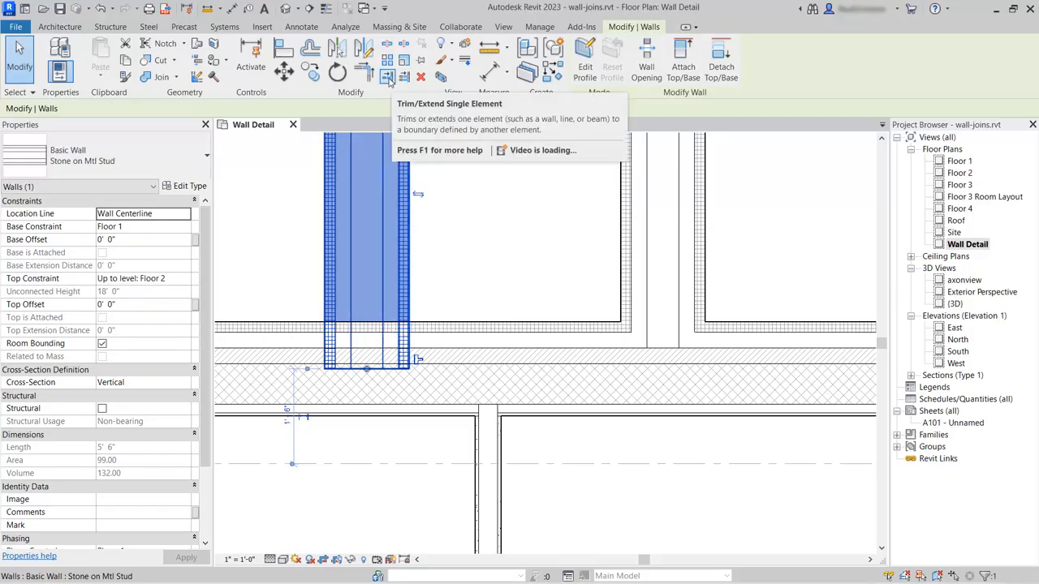
{"action": "left_click", "coordinate": [388, 79]}
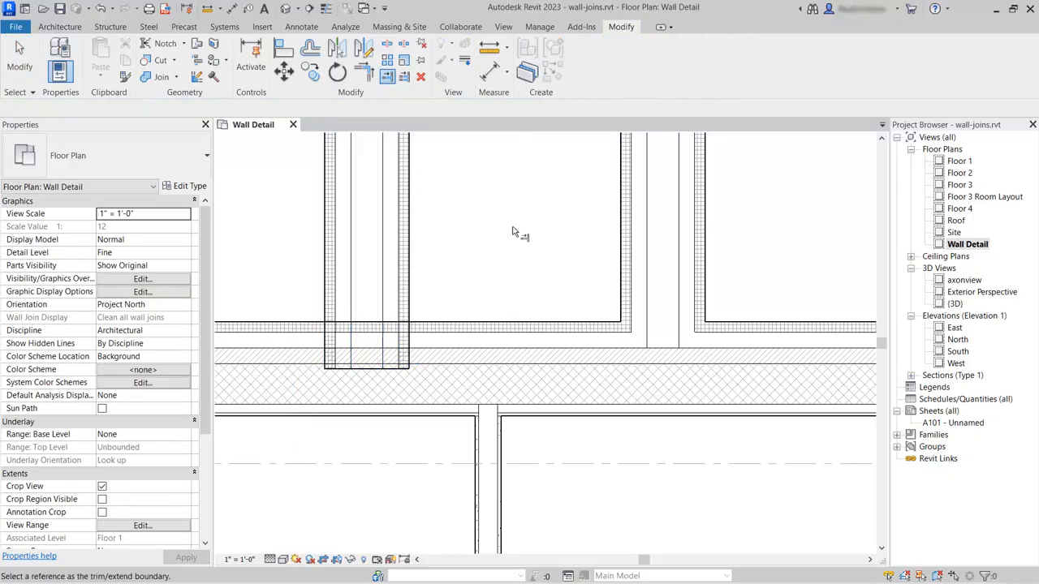
{"action": "left_click", "coordinate": [509, 323]}
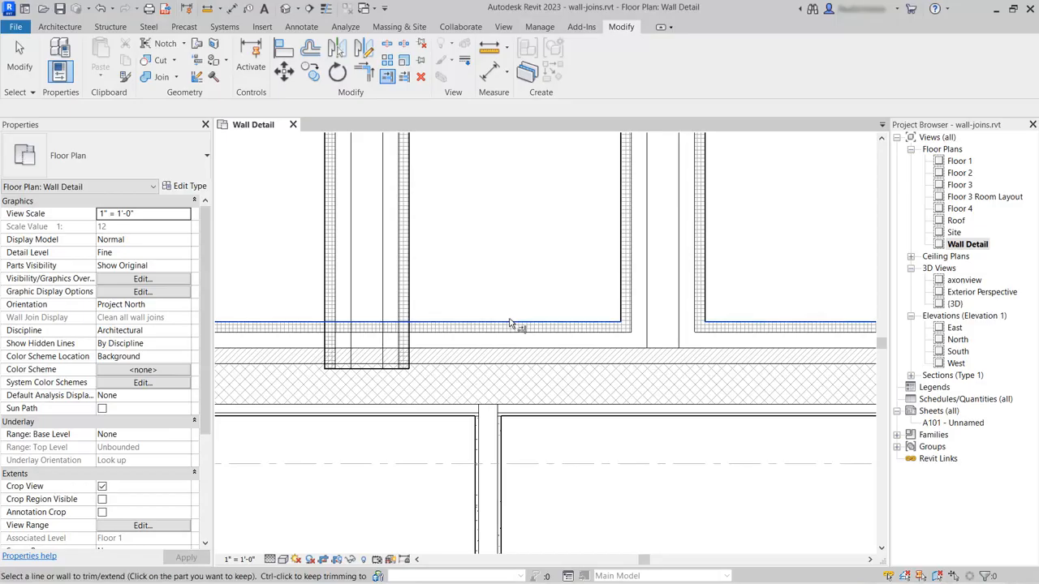
{"action": "left_click", "coordinate": [398, 225]}
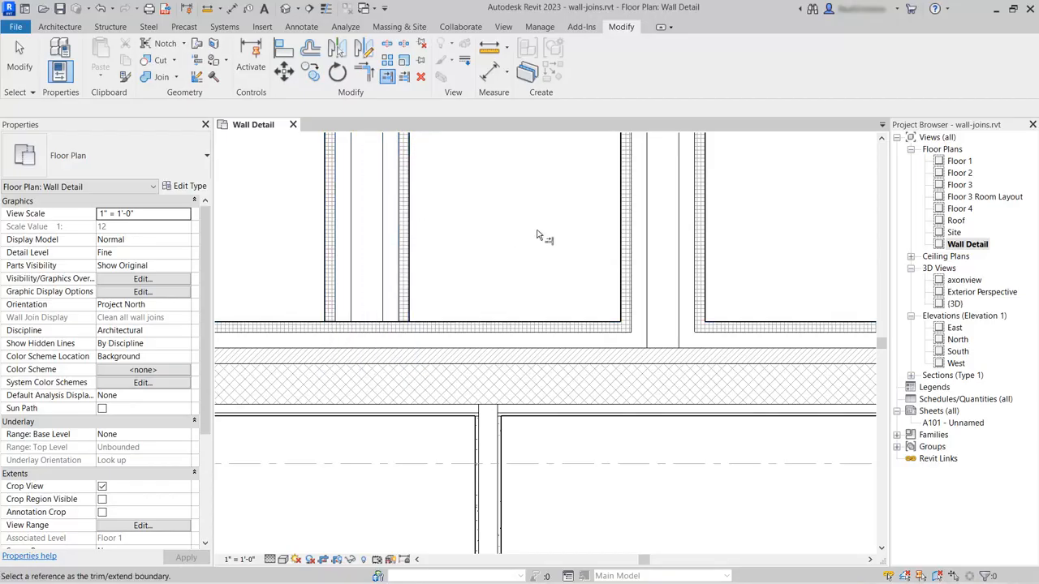
{"action": "left_click", "coordinate": [19, 55]}
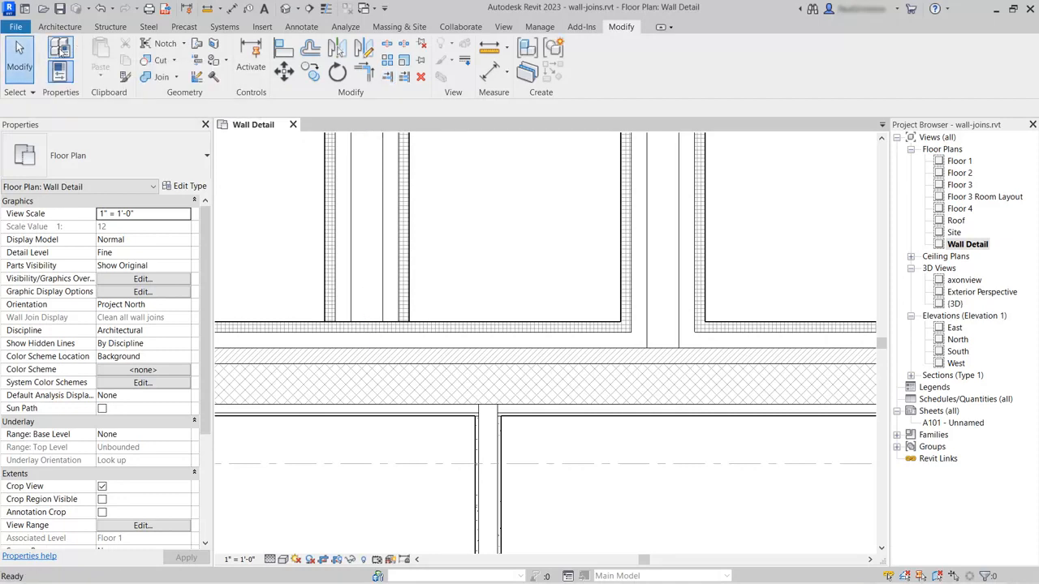
{"action": "left_click", "coordinate": [78, 28]}
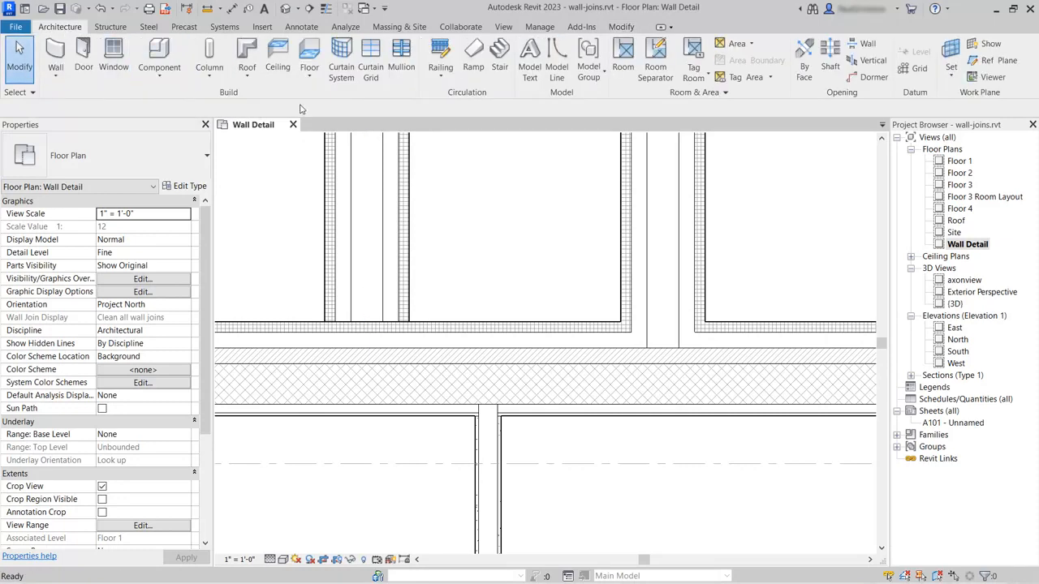